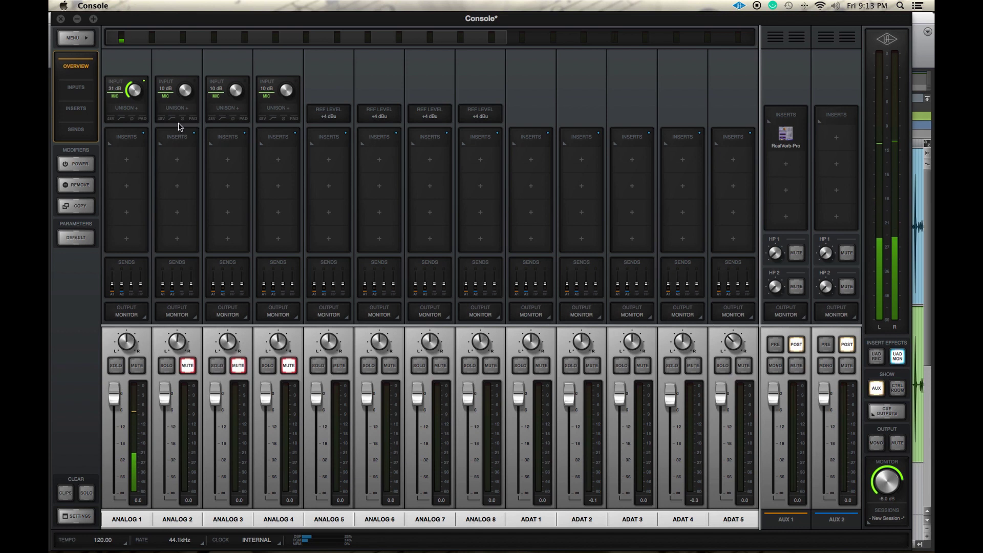
Minimize the Console mixer and place the Pro Tools edit cursor at 3|4|480 on the timeline
left_click(232, 120)
left_click(77, 19)
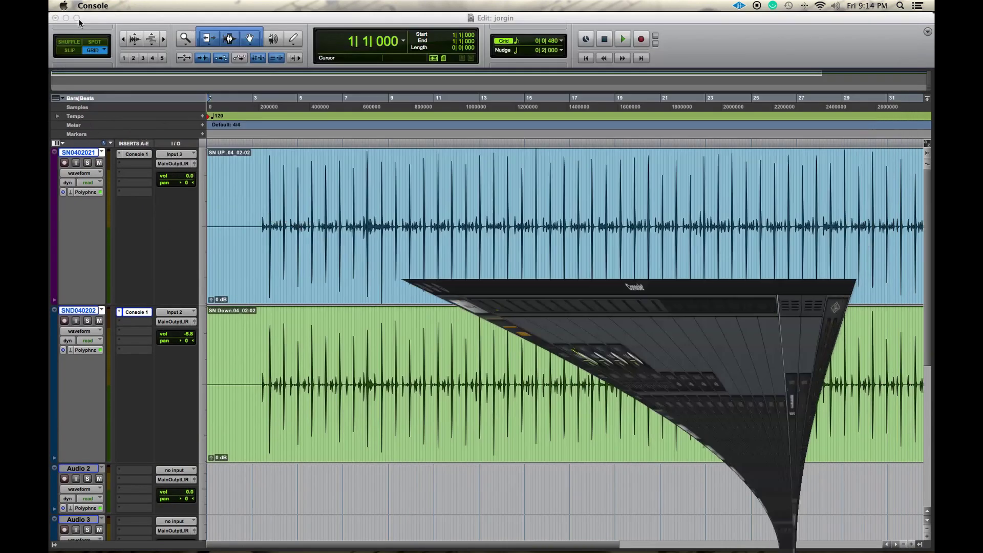
left_click(271, 107)
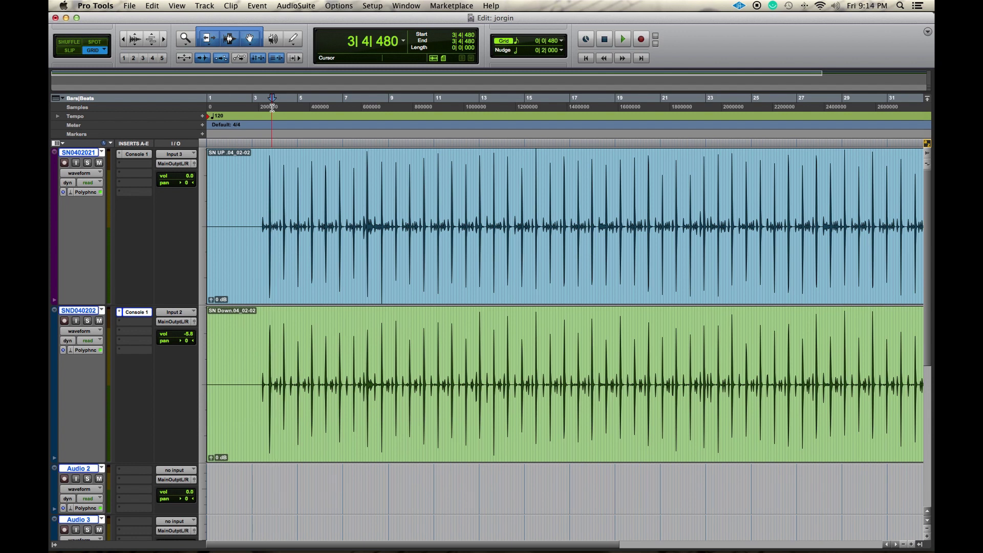
Examine the first loud snare hit in the SN UP and SN Down clips at close range
key("super+bracketright")
key("super+bracketright")
key("super+bracketright")
key("super+bracketright")
key("super+bracketright")
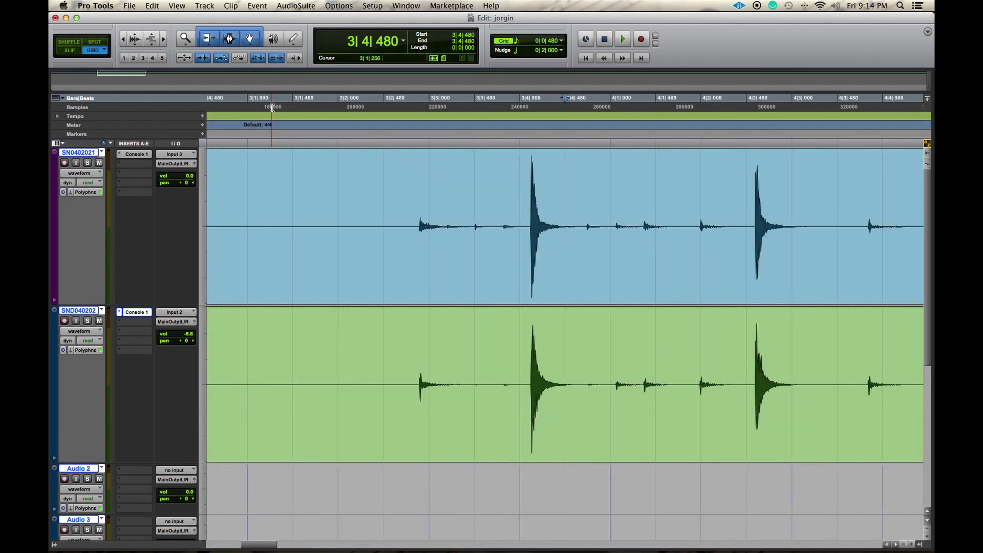
key("super+bracketright")
key("super+bracketright")
key("super+bracketright")
key("super+bracketright")
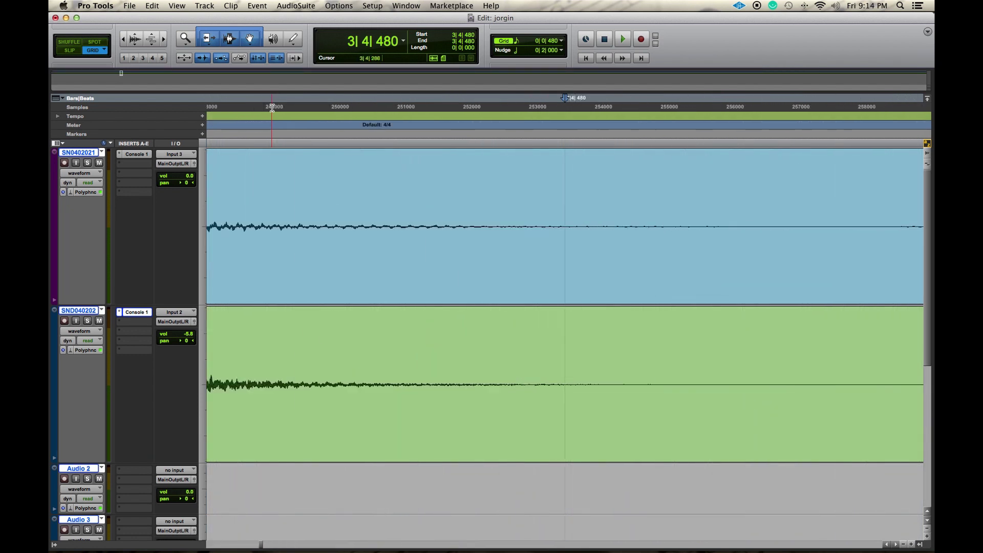
scroll(272, 107, "left", 5)
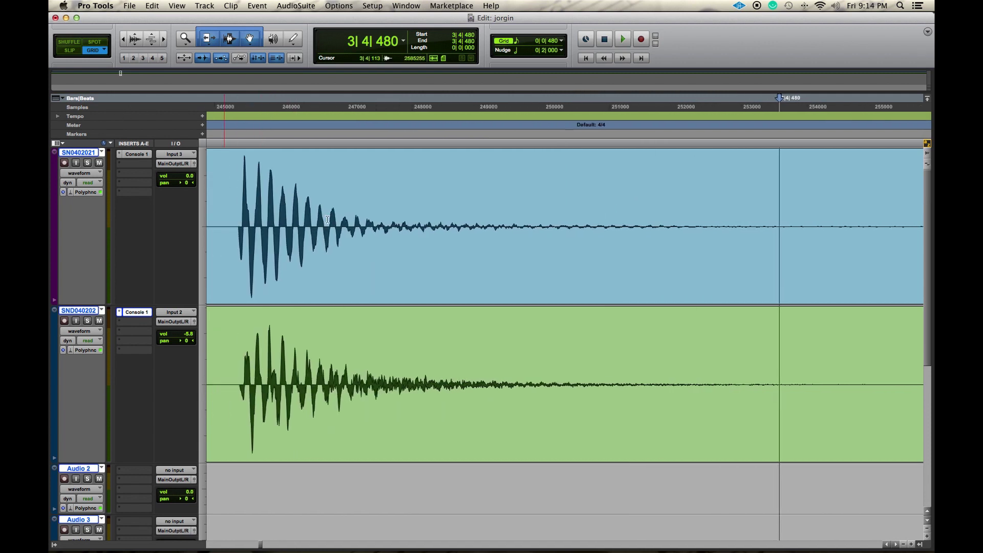
scroll(327, 219, "down", 1)
scroll(327, 220, "left", 10)
scroll(327, 220, "up", 1)
scroll(327, 220, "right", 1)
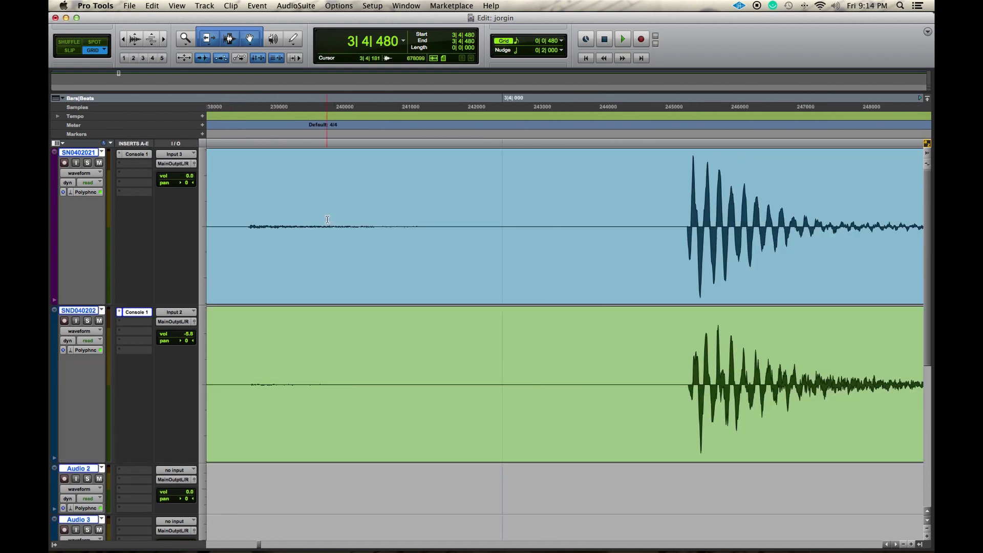
Compare the phase of the top and bottom snare waveforms cycle by cycle within the hit following 3|4|000
left_click(702, 120)
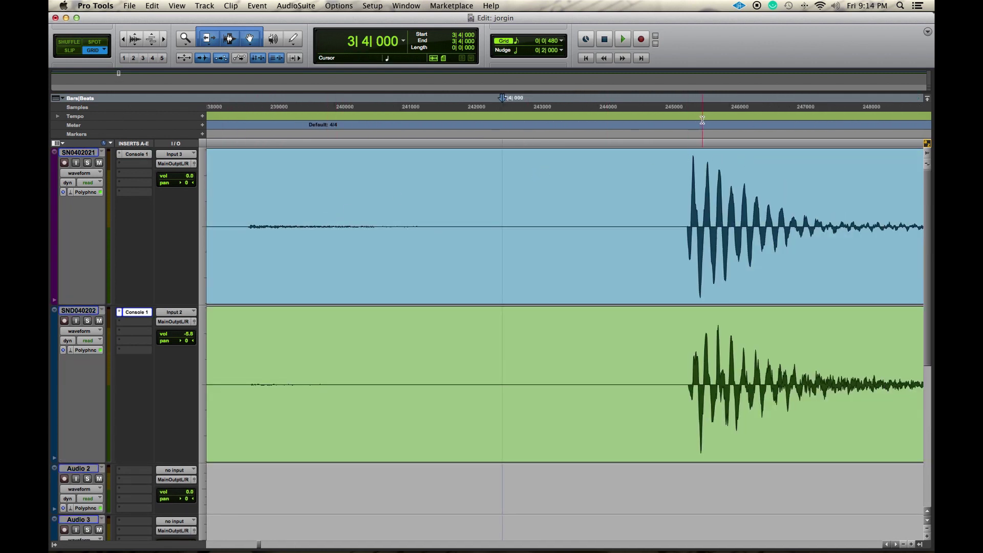
scroll(759, 223, "up", 2)
scroll(759, 222, "up", 2)
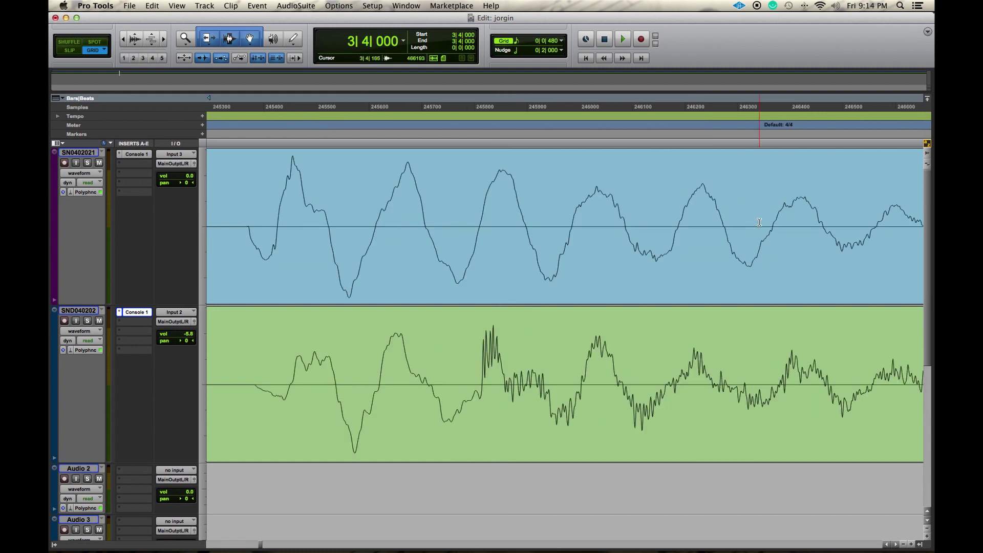
scroll(759, 222, "up", 1)
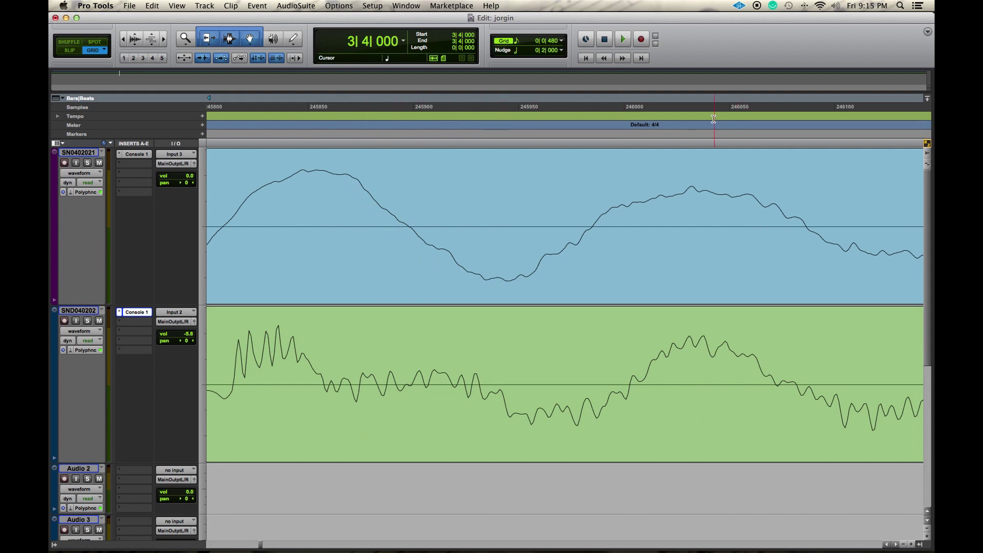
left_click(703, 196)
key("t")
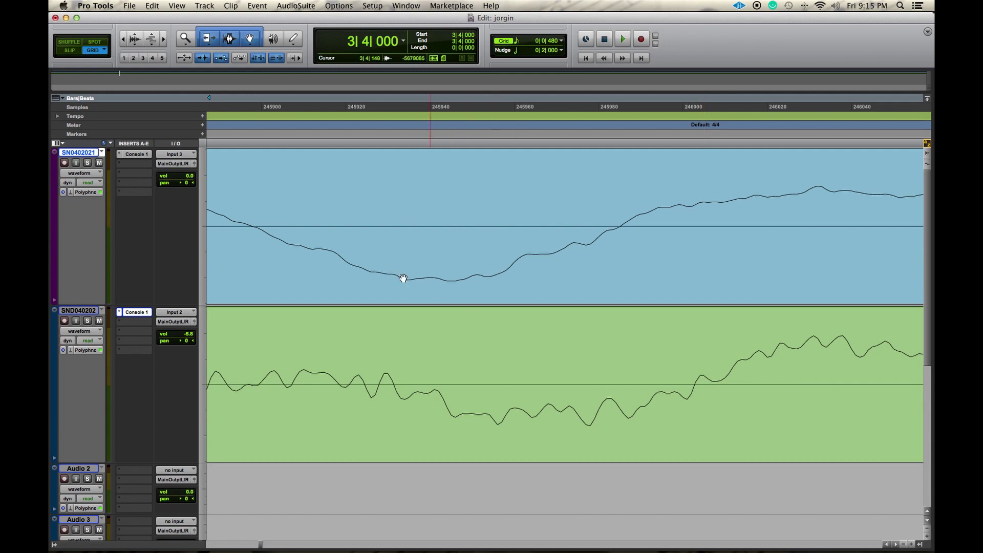
scroll(678, 298, "right", 10)
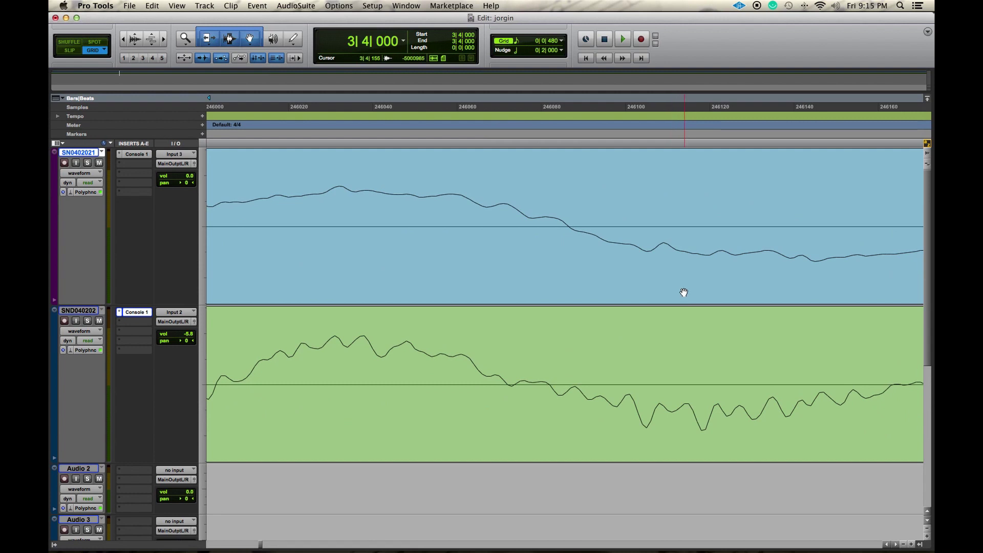
scroll(677, 295, "left", 8)
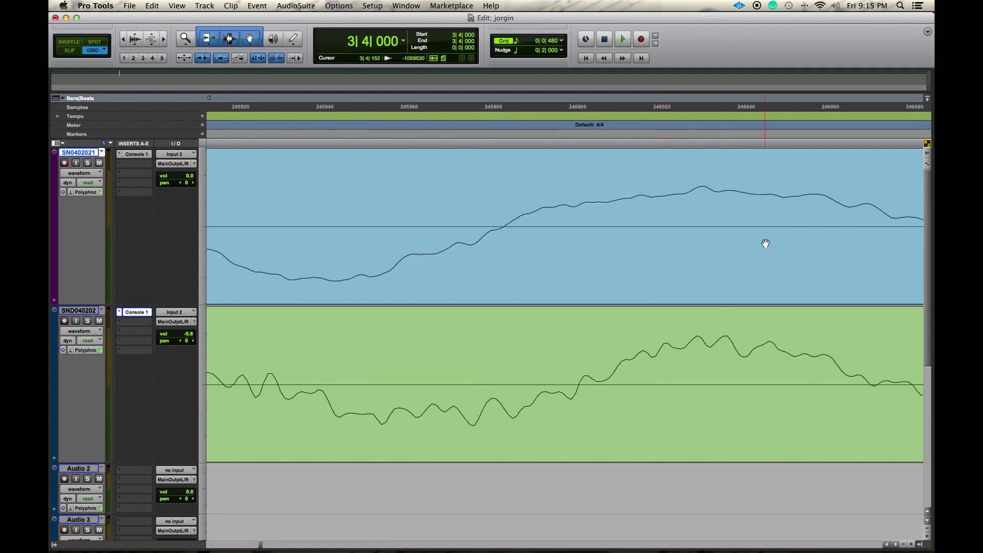
scroll(764, 244, "down", 10)
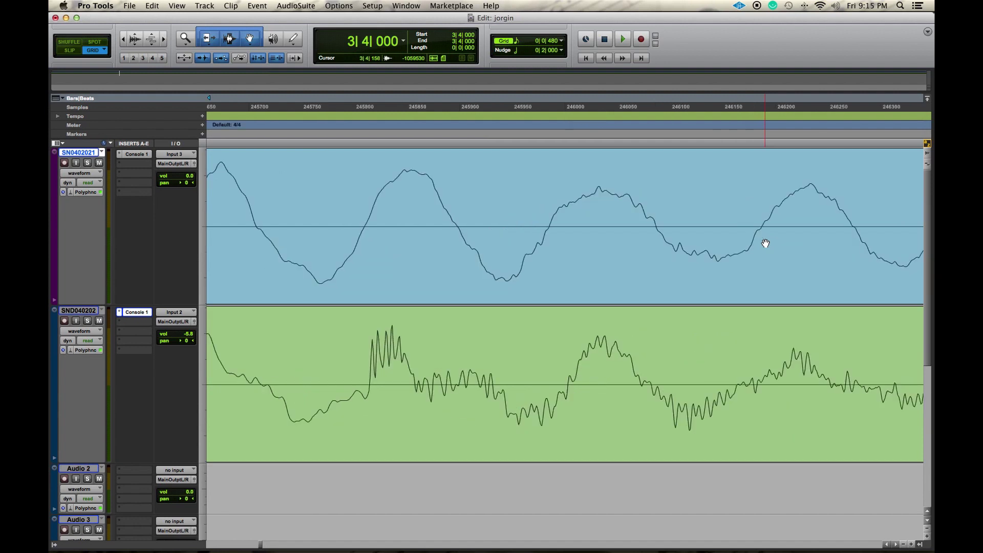
scroll(764, 243, "down", 10)
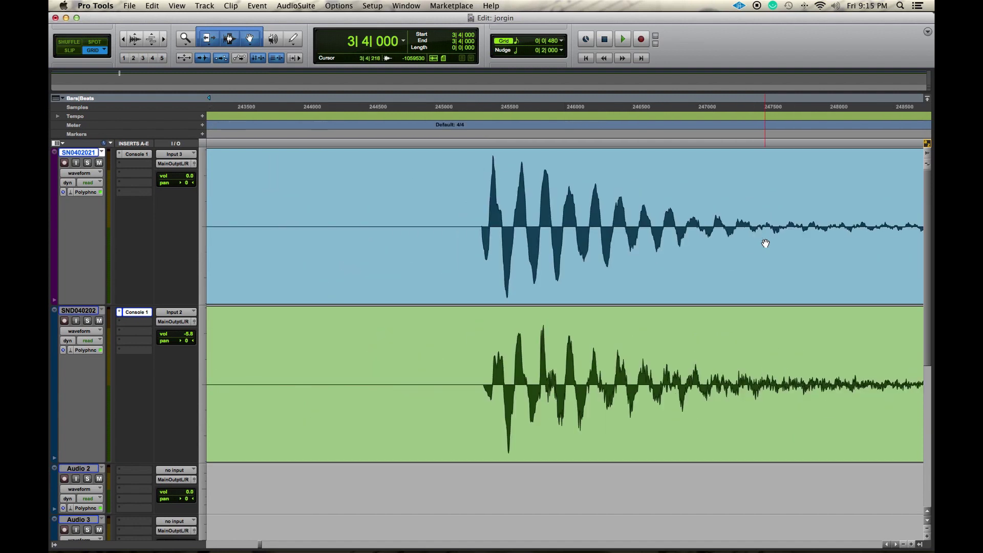
scroll(765, 243, "down", 5)
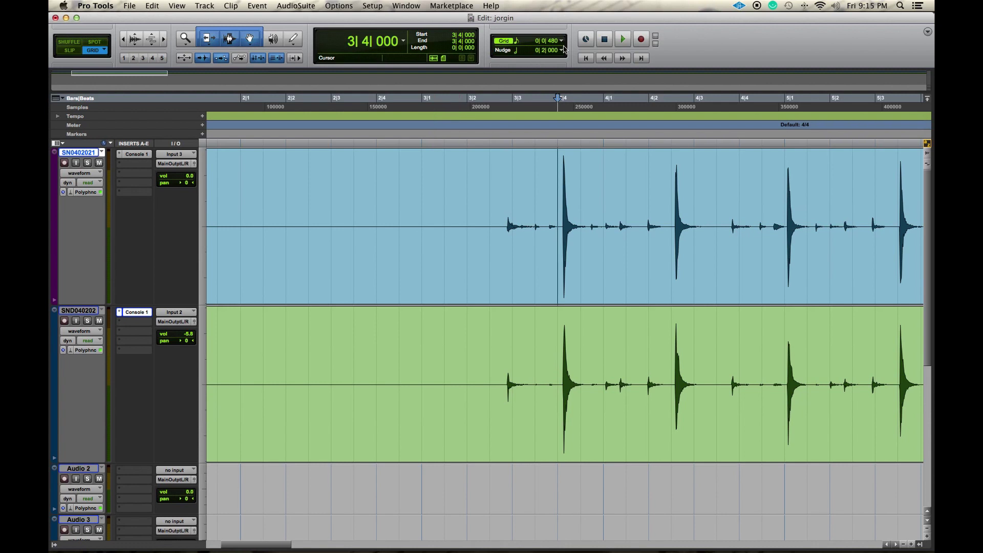
Return the playback position to the session start and adjust the timeline scale to show the opening bars of both snare clips
left_click(585, 59)
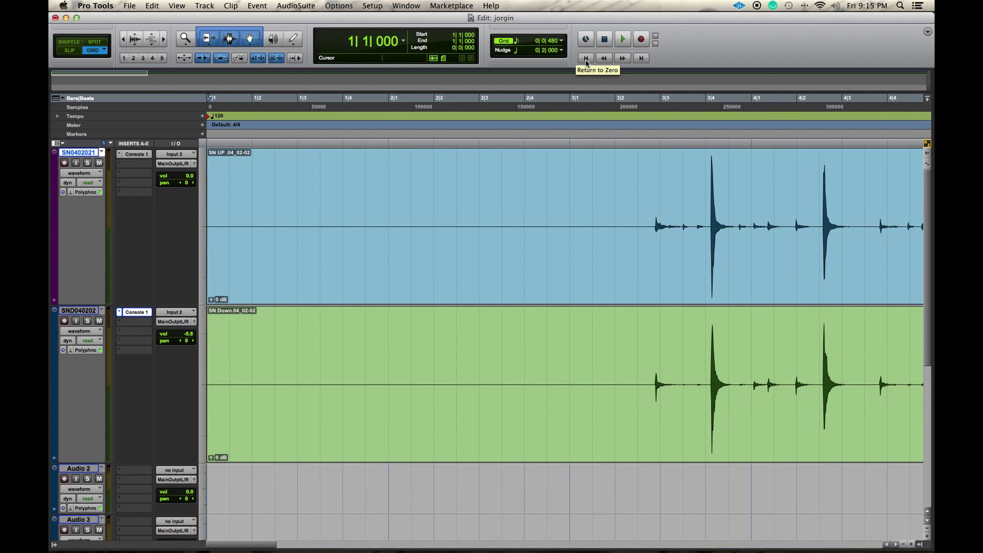
key("super+bracketleft")
key("super+bracketleft")
key("super+bracketleft")
key("super+bracketleft")
key("super+bracketleft")
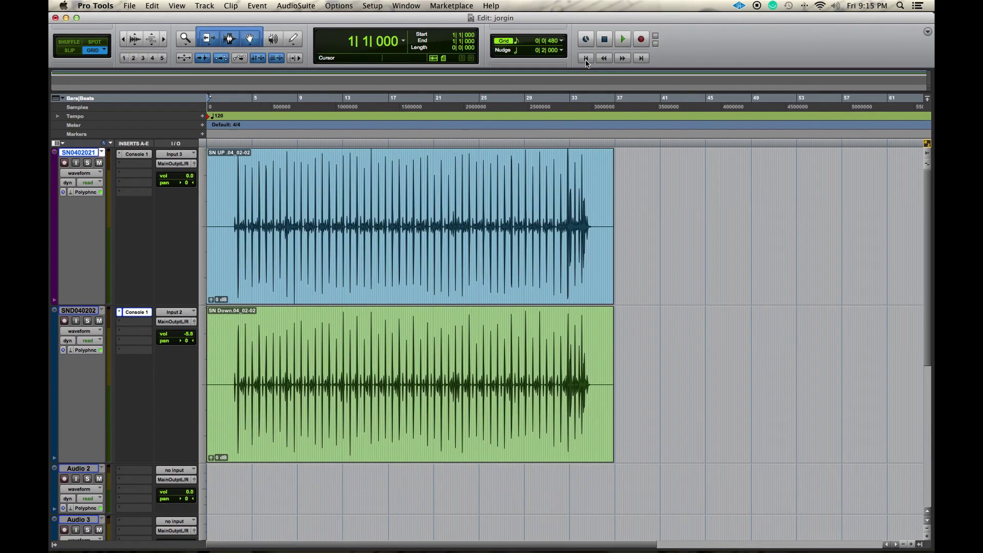
key("super+bracketright")
key("super+bracketleft")
key("super+bracketleft")
key("super+bracketright")
key("super+bracketright")
key("super+bracketright")
key("super+bracketright")
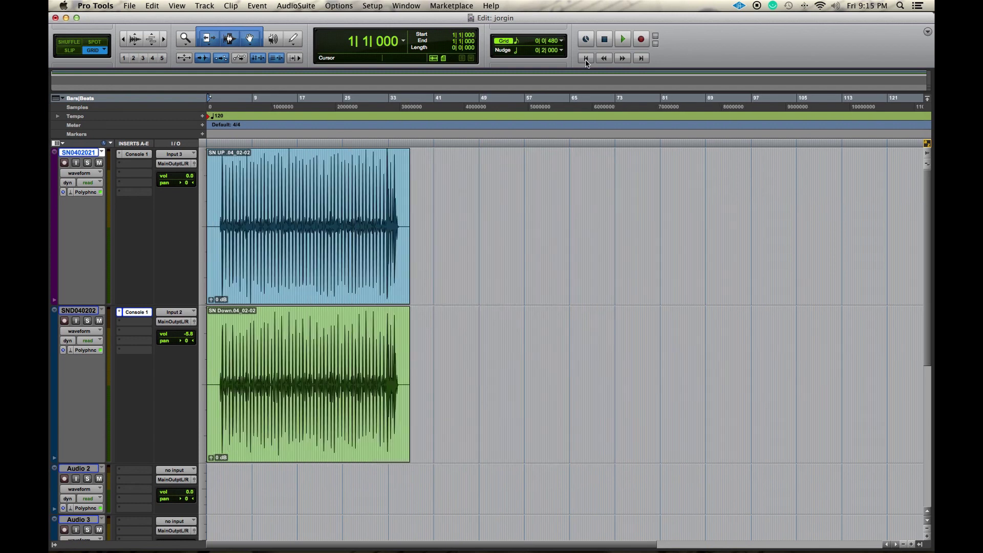
key("super+bracketright")
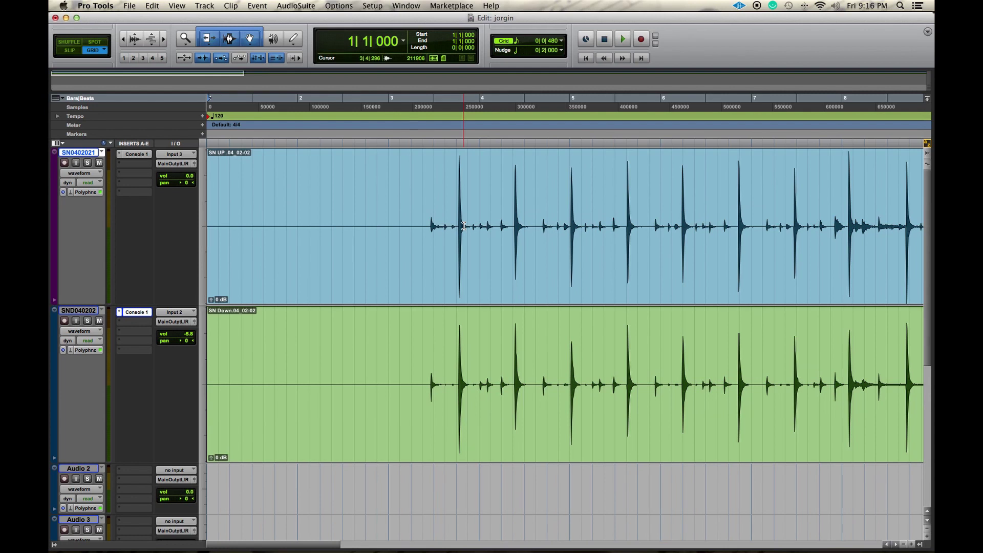
Compare the SND040202 track at 0.0 dB in the Mix window, set its volume to -5.5 dB and return to the Edit window
key("super+equal")
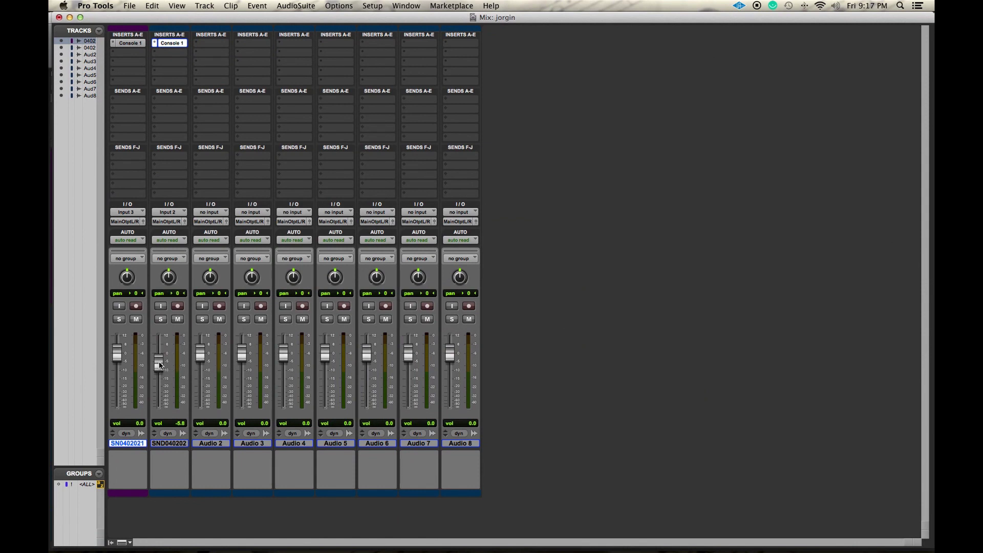
mouse_move(160, 365)
left_mouse_down()
mouse_move(160, 357)
mouse_move(159, 366)
left_mouse_up()
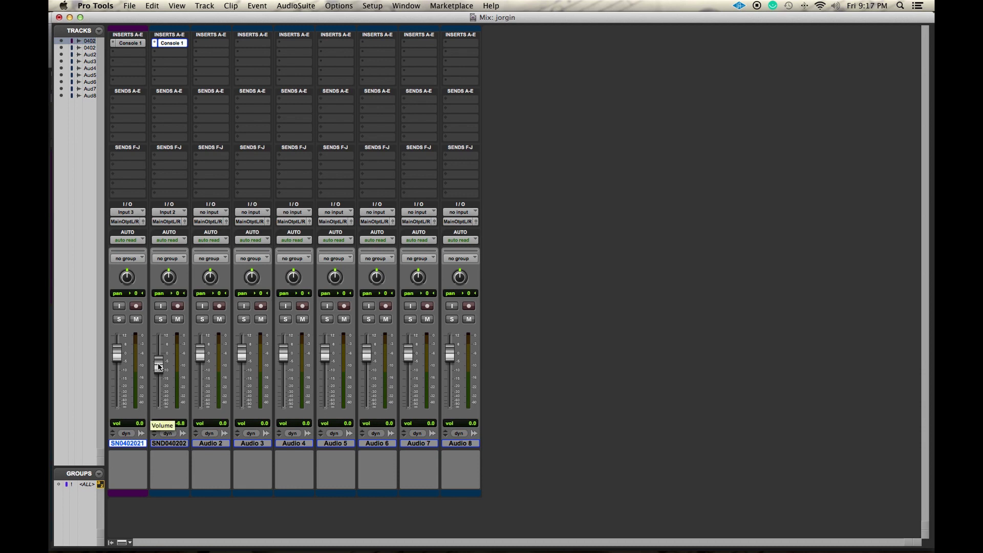
left_click(159, 366, "alt")
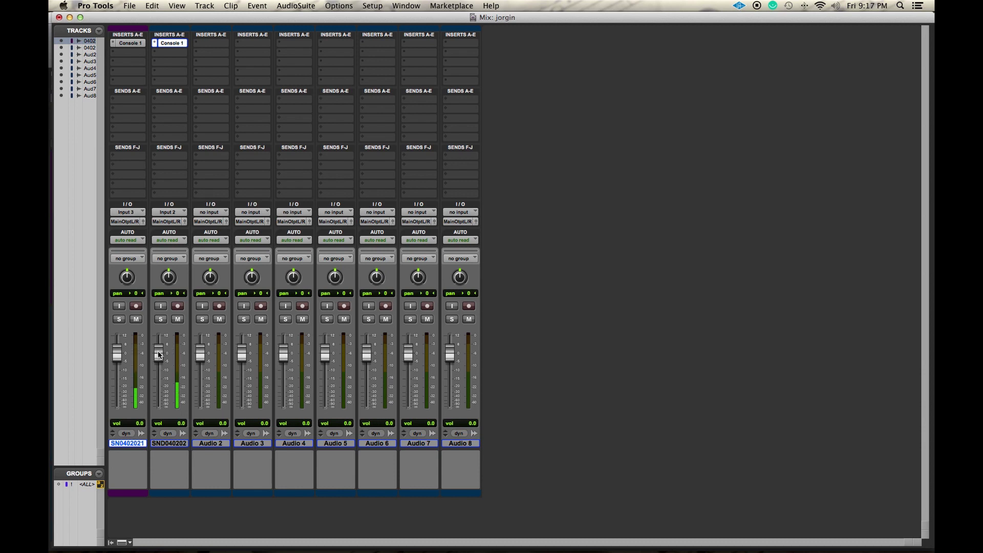
left_click_drag(160, 354, 158, 365)
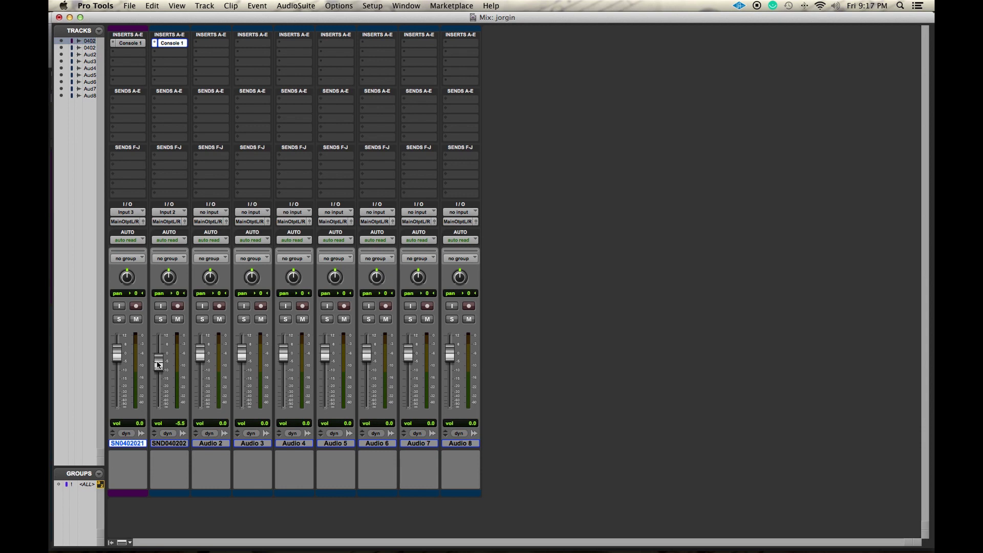
key("super+equal")
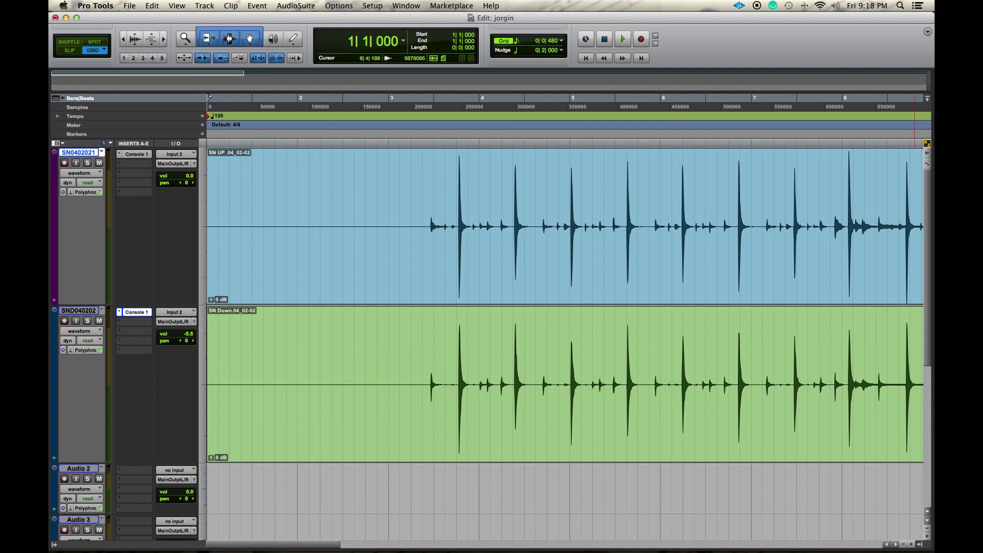
Bring the Console 1 channel strip into view, play the session and inspect the channel 2 settings
left_click_drag(982, 3, 257, 3)
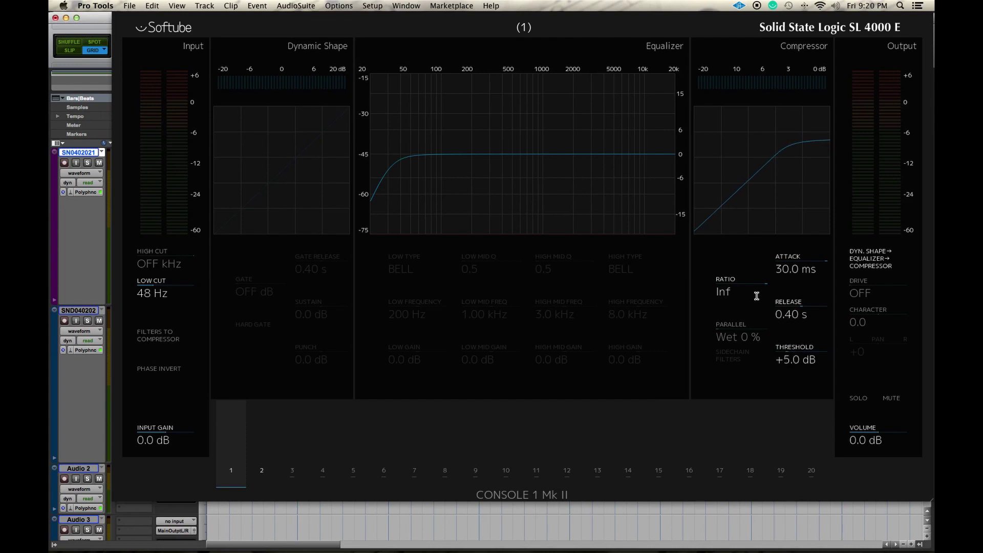
key("space")
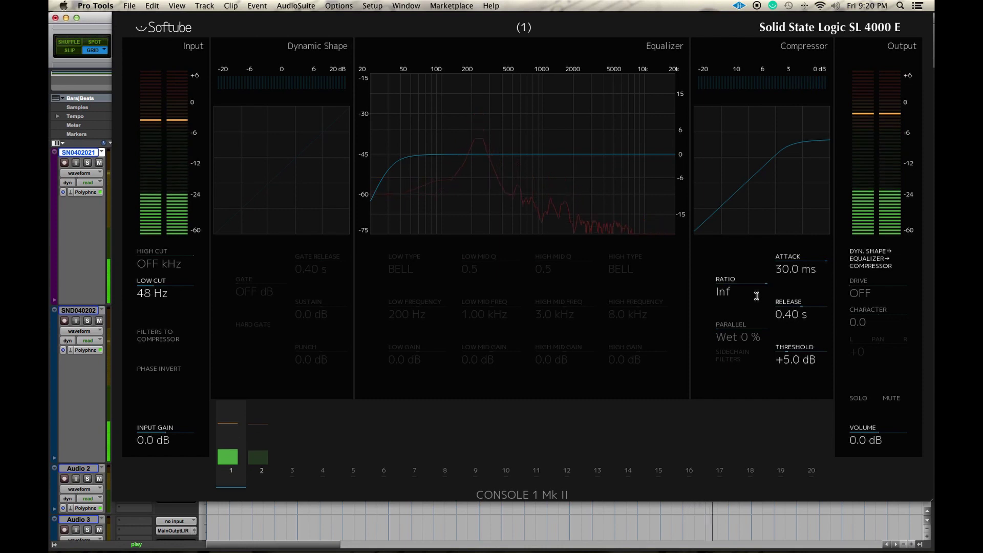
key("Right")
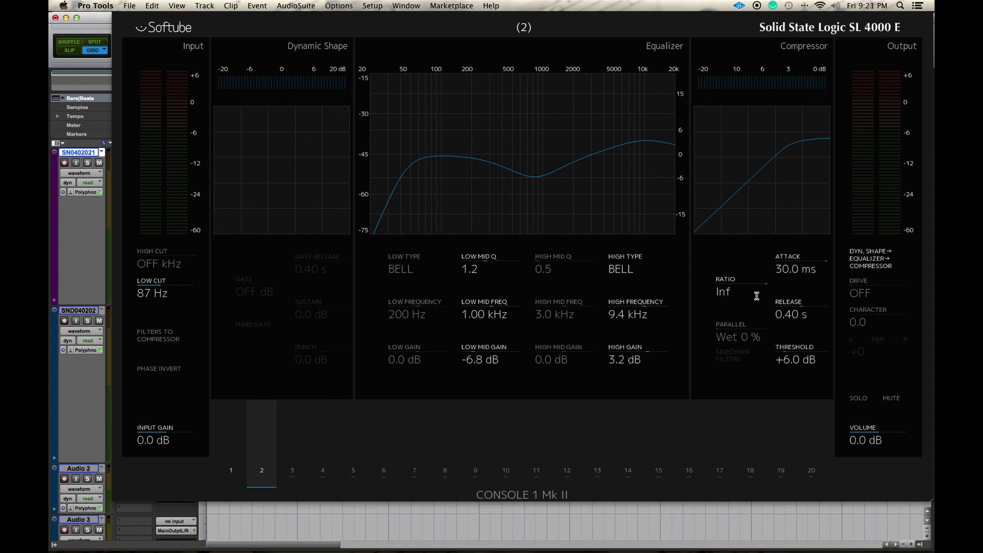
Audition the snare tracks again and go back to channel 1 in Console 1 to review its equalizer and compressor settings
key("space")
scroll(477, 272, "down", 2)
key("Left")
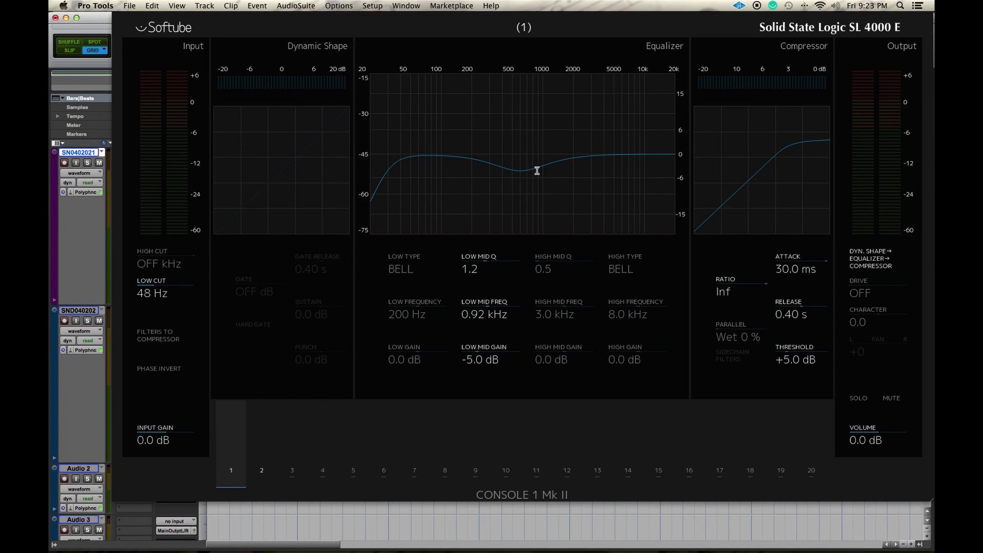
key("space")
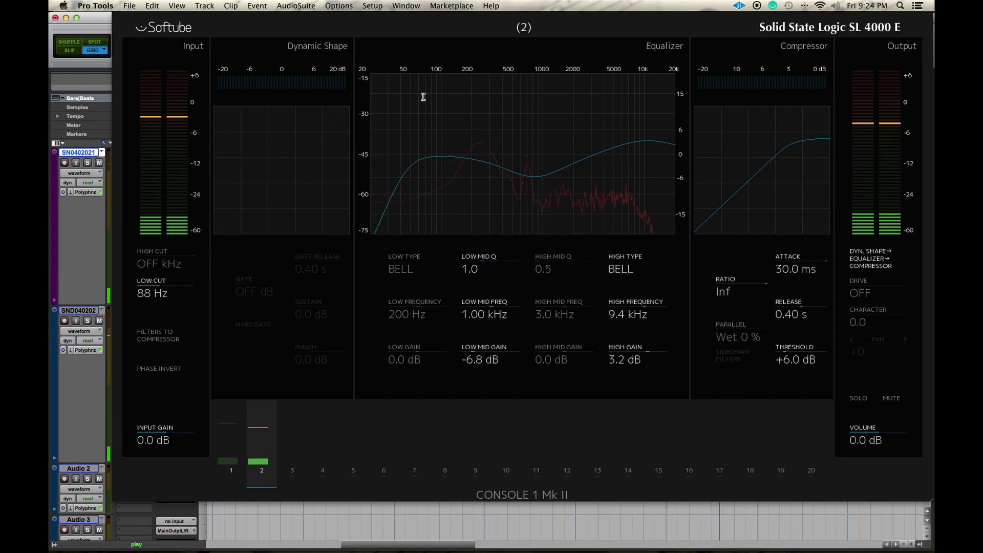
Move the Console 1 window out of the way and fine-tune the SND040202 track's volume in the Mix window during playback
left_click_drag(391, 30, 982, 46)
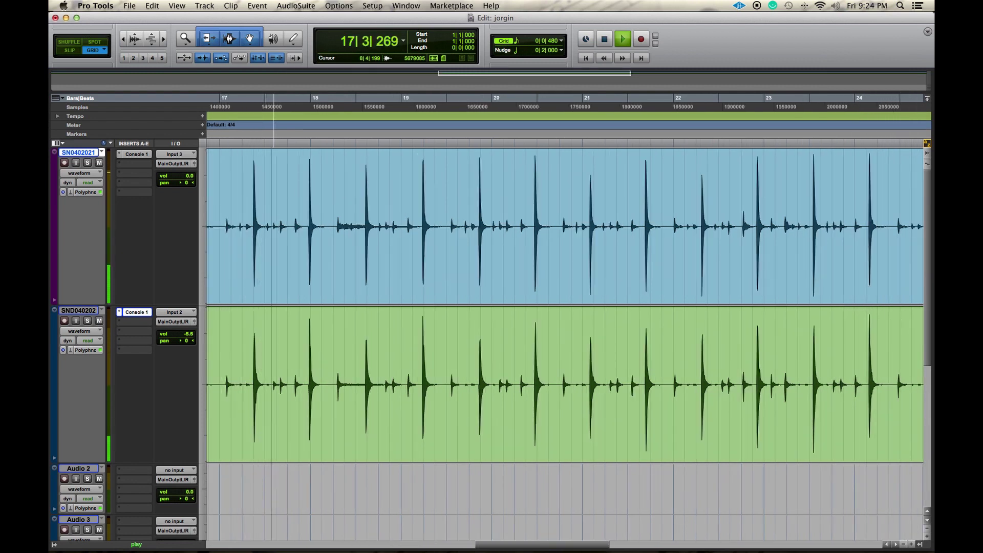
key("super+equal")
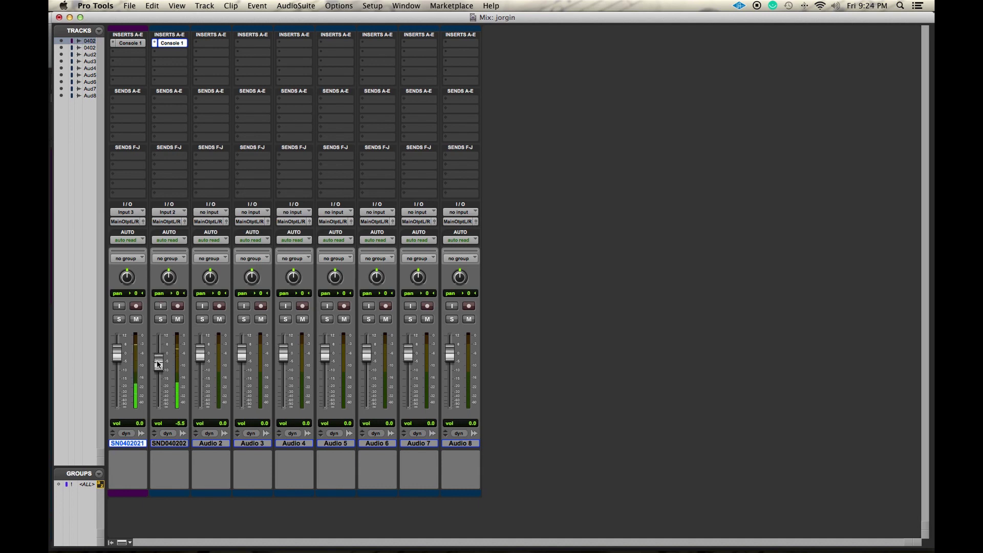
left_click_drag(157, 358, 158, 367)
left_click_drag(157, 371, 157, 370)
Bring the Console 1 channel strip back into view over the Mix window
left_click_drag(982, 3, 285, 3)
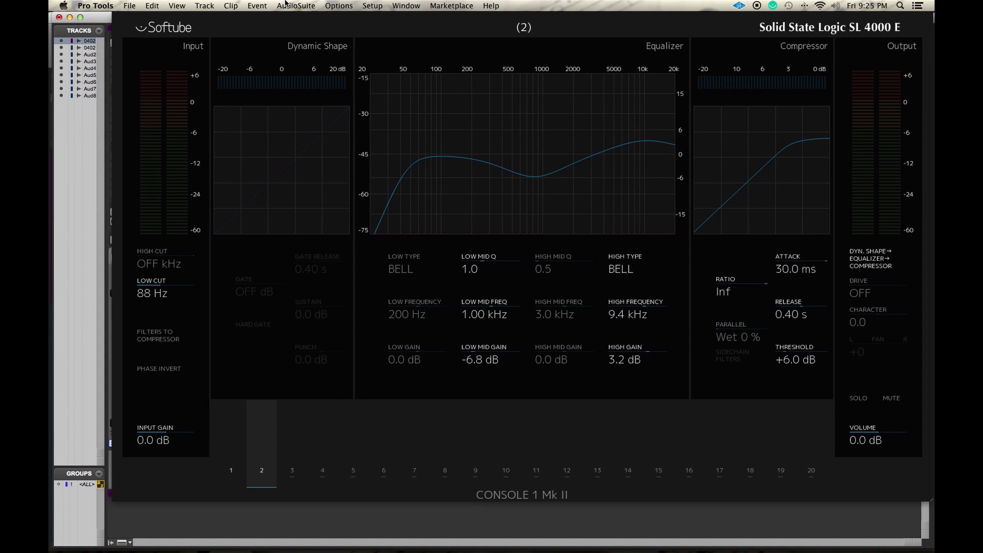